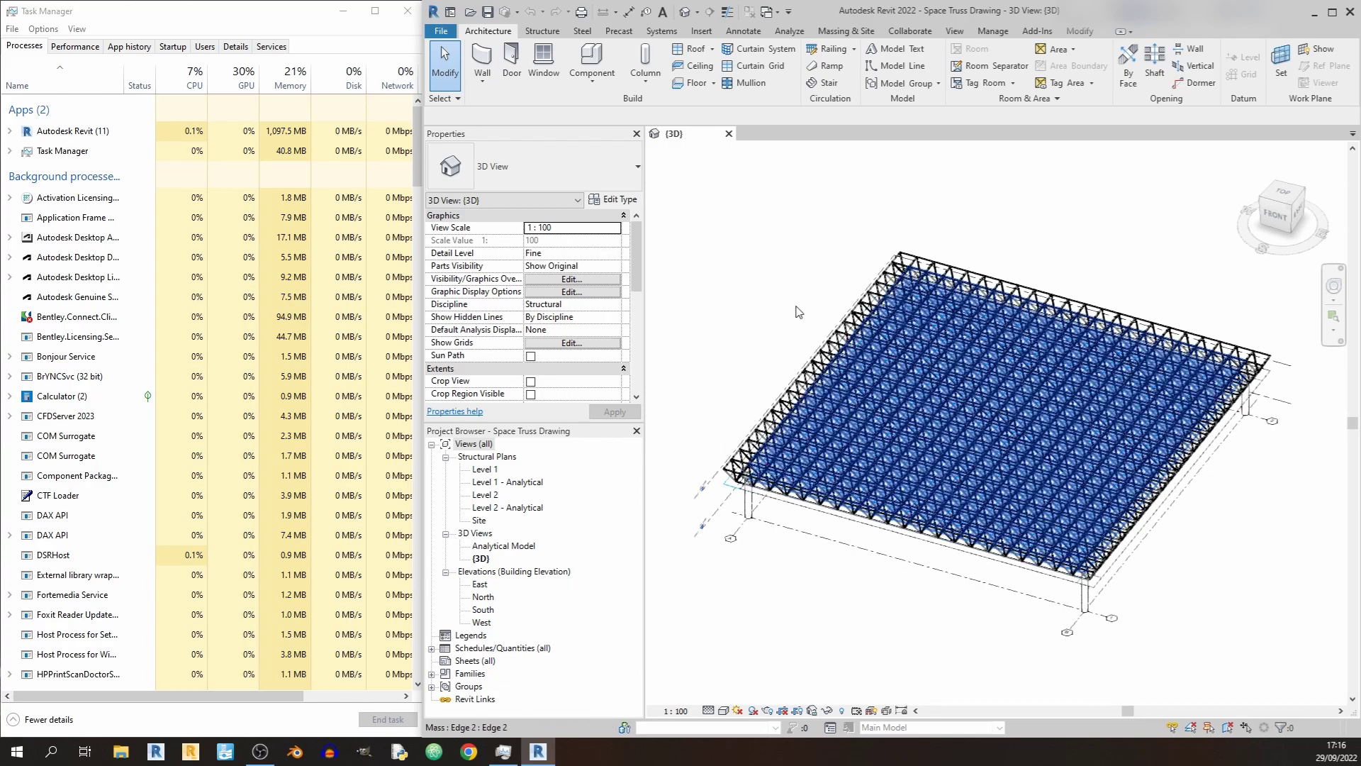
# Open the rendering settings for the 3D view and set the quality to High
pyautogui.click(955, 32)
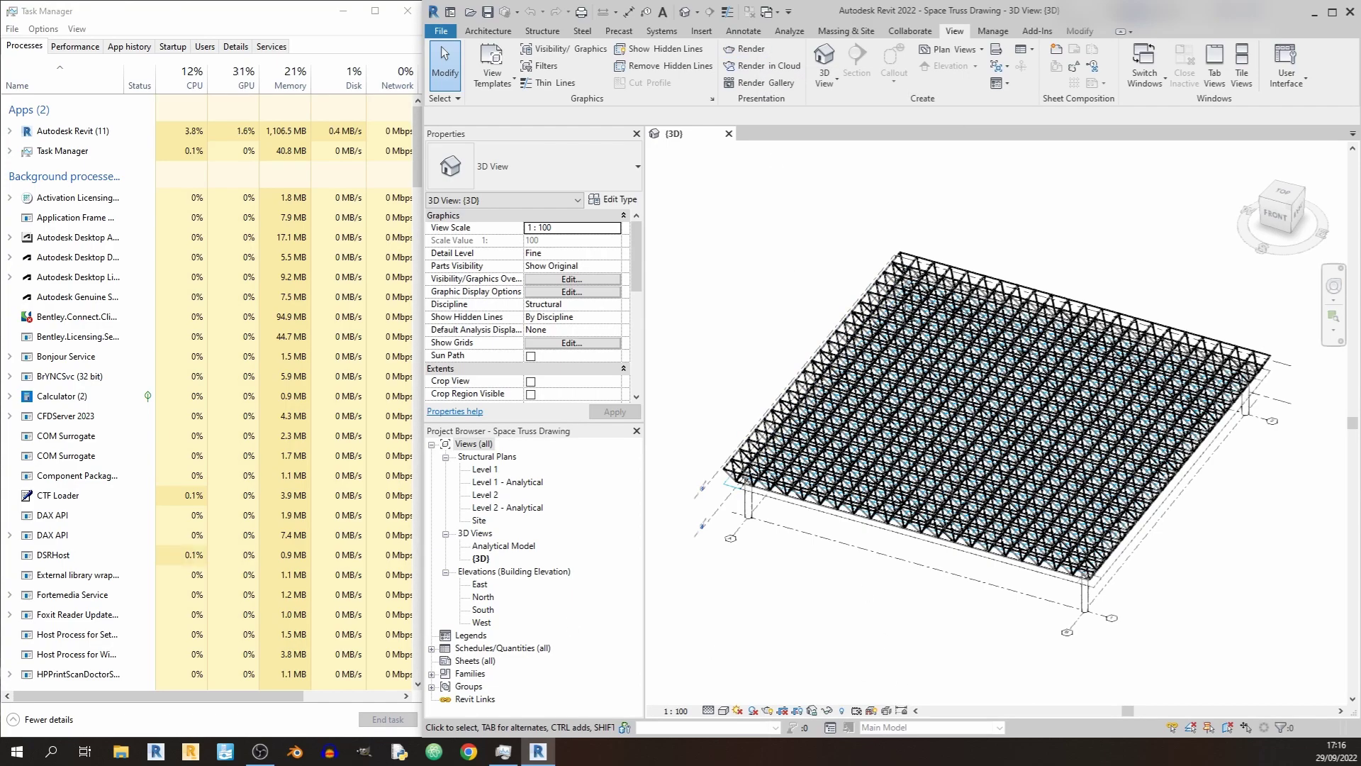
pyautogui.click(752, 48)
pyautogui.moveTo(744, 268); pyautogui.dragTo(500, 149)
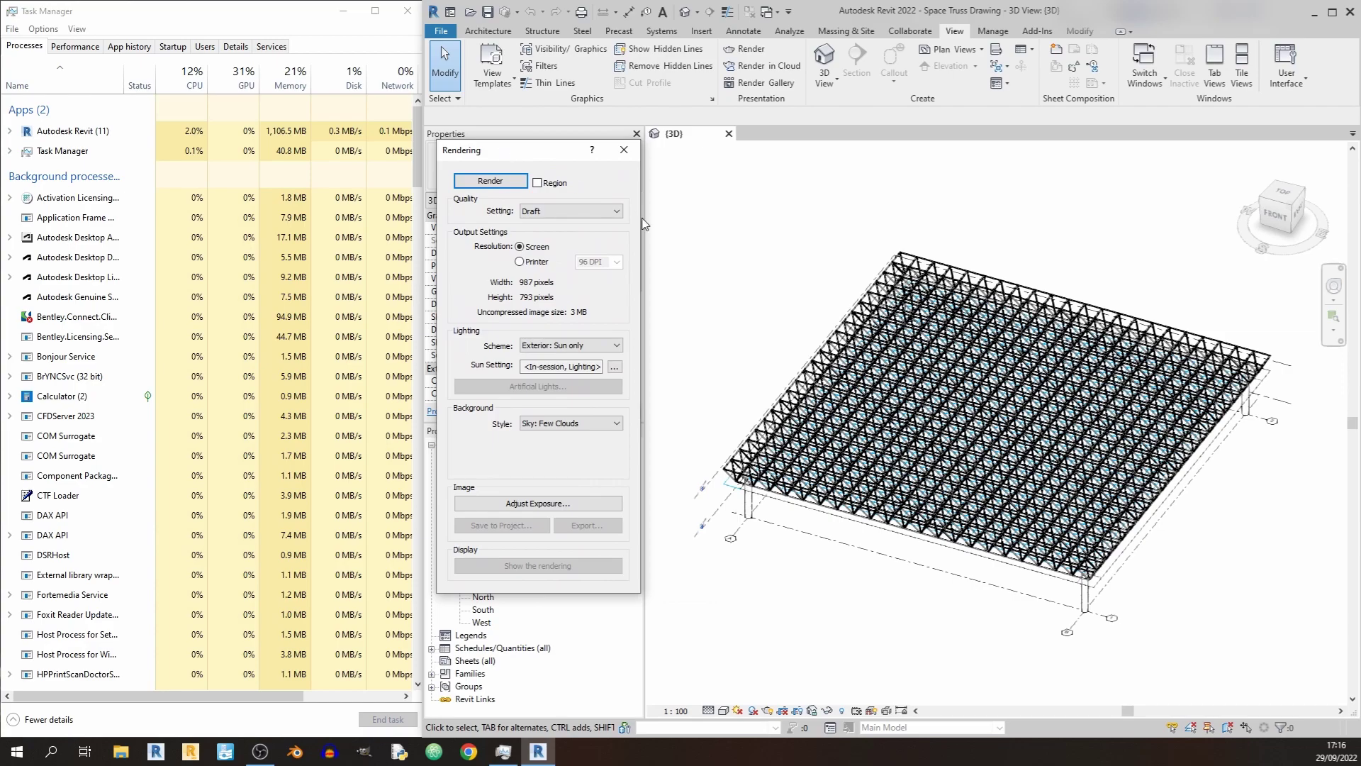
pyautogui.click(603, 213)
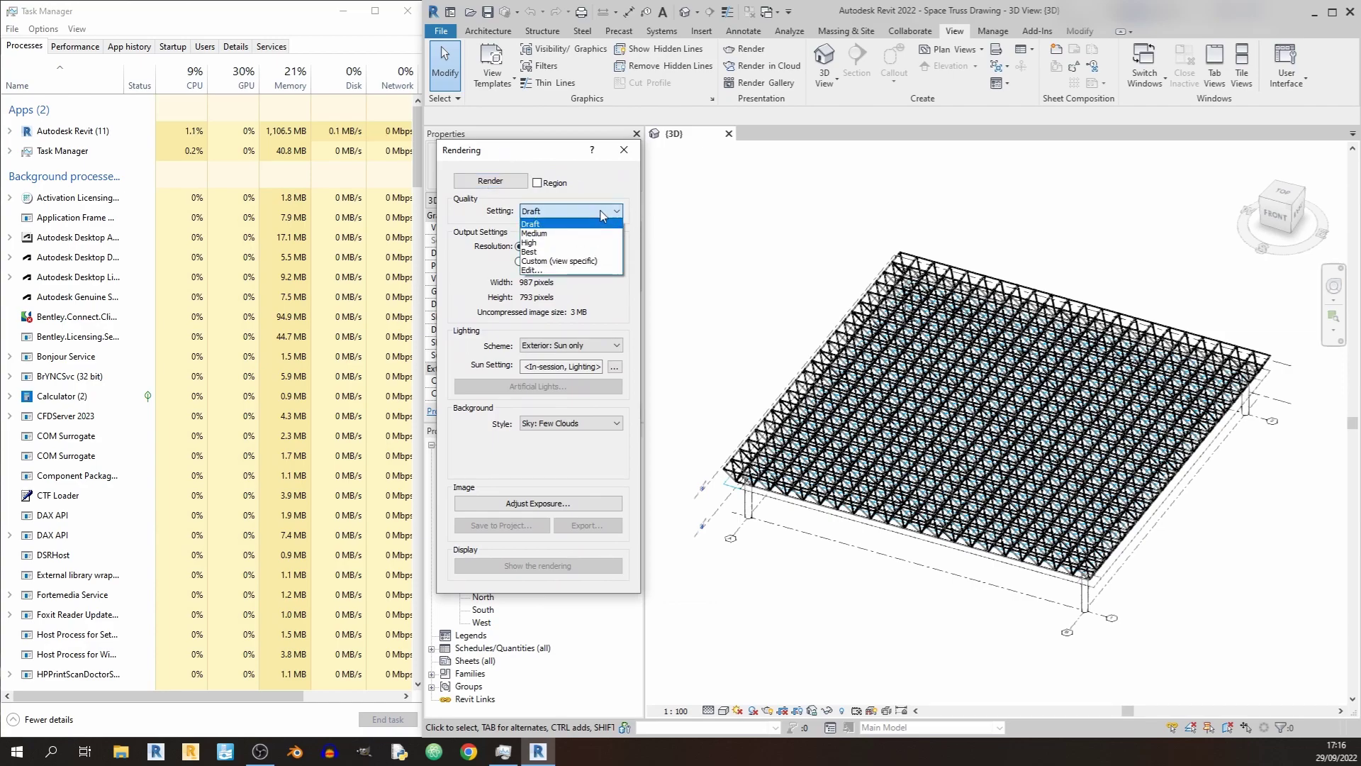
pyautogui.click(581, 243)
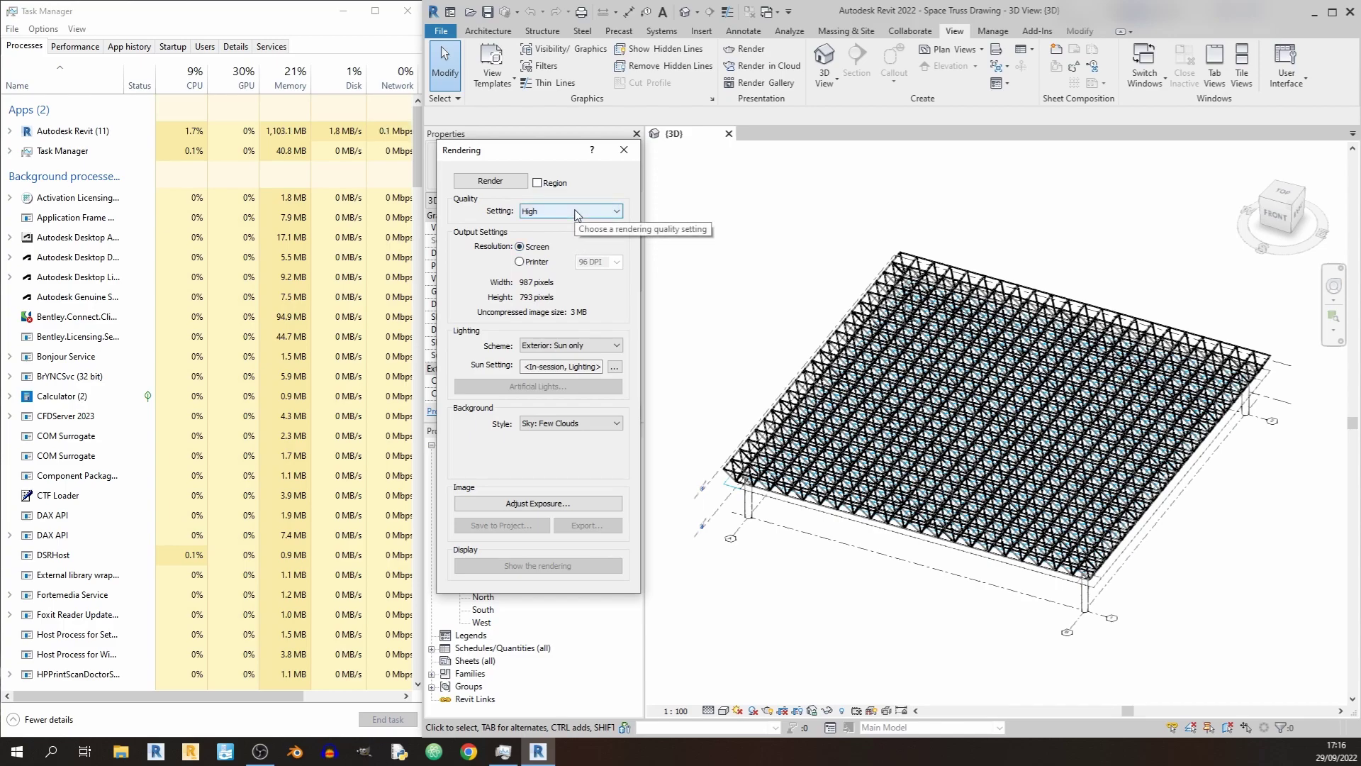
# Switch the rendering's output resolution to Printer at 75 DPI
pyautogui.click(520, 261)
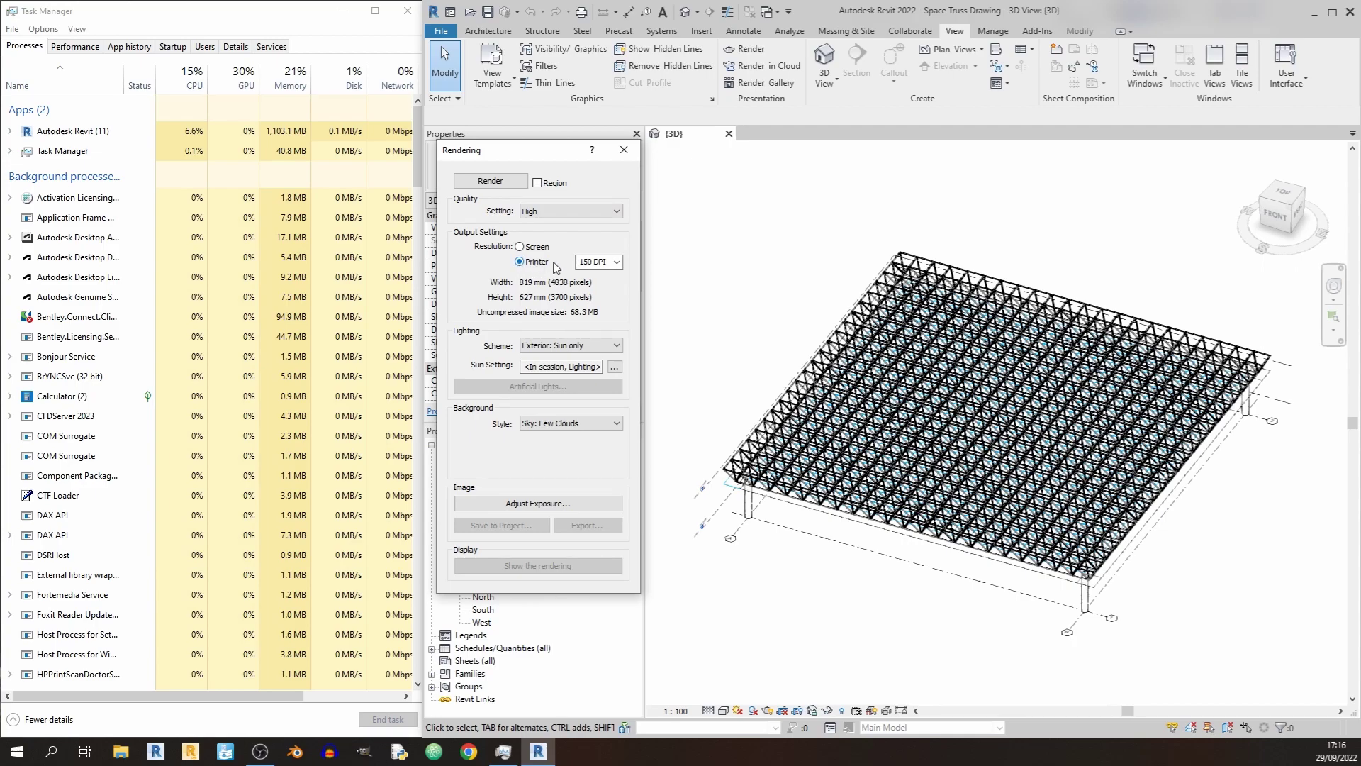
pyautogui.click(619, 262)
pyautogui.click(616, 281)
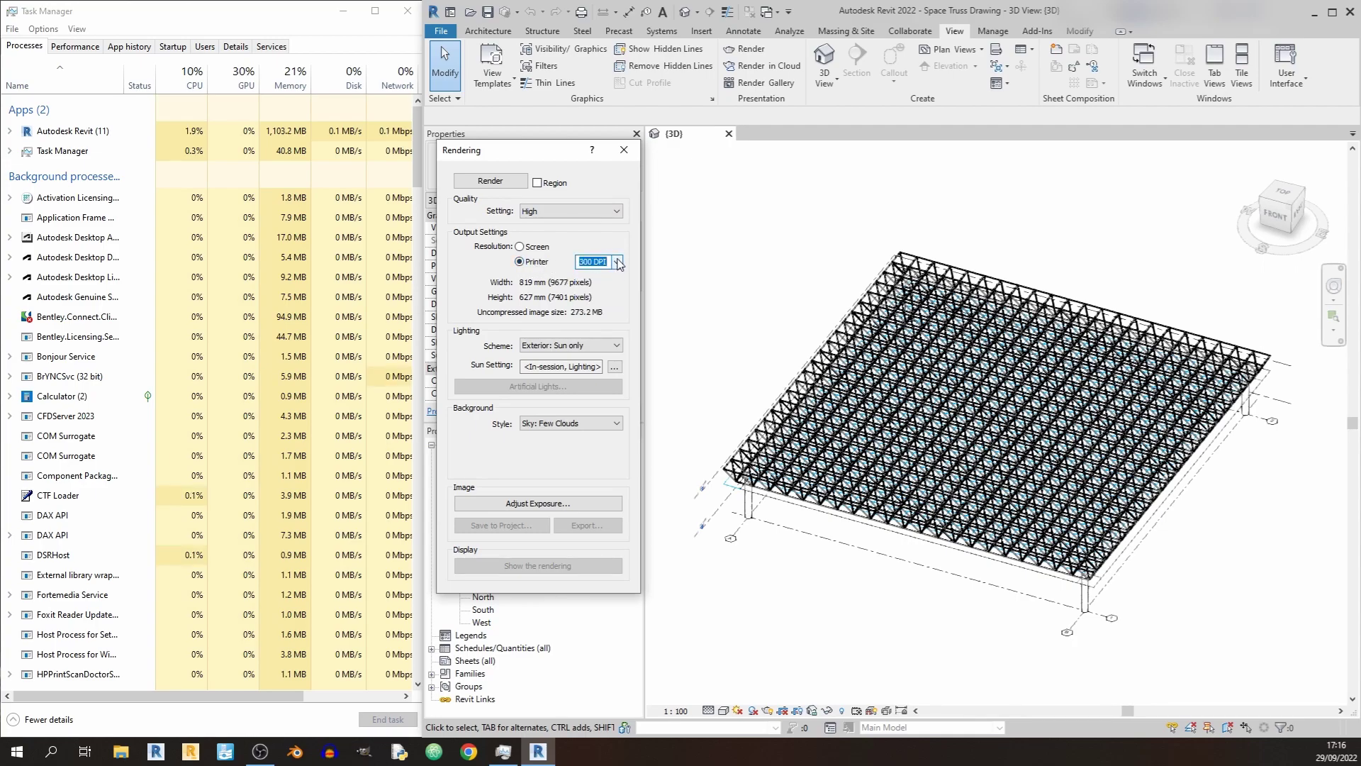
pyautogui.click(618, 262)
pyautogui.click(615, 272)
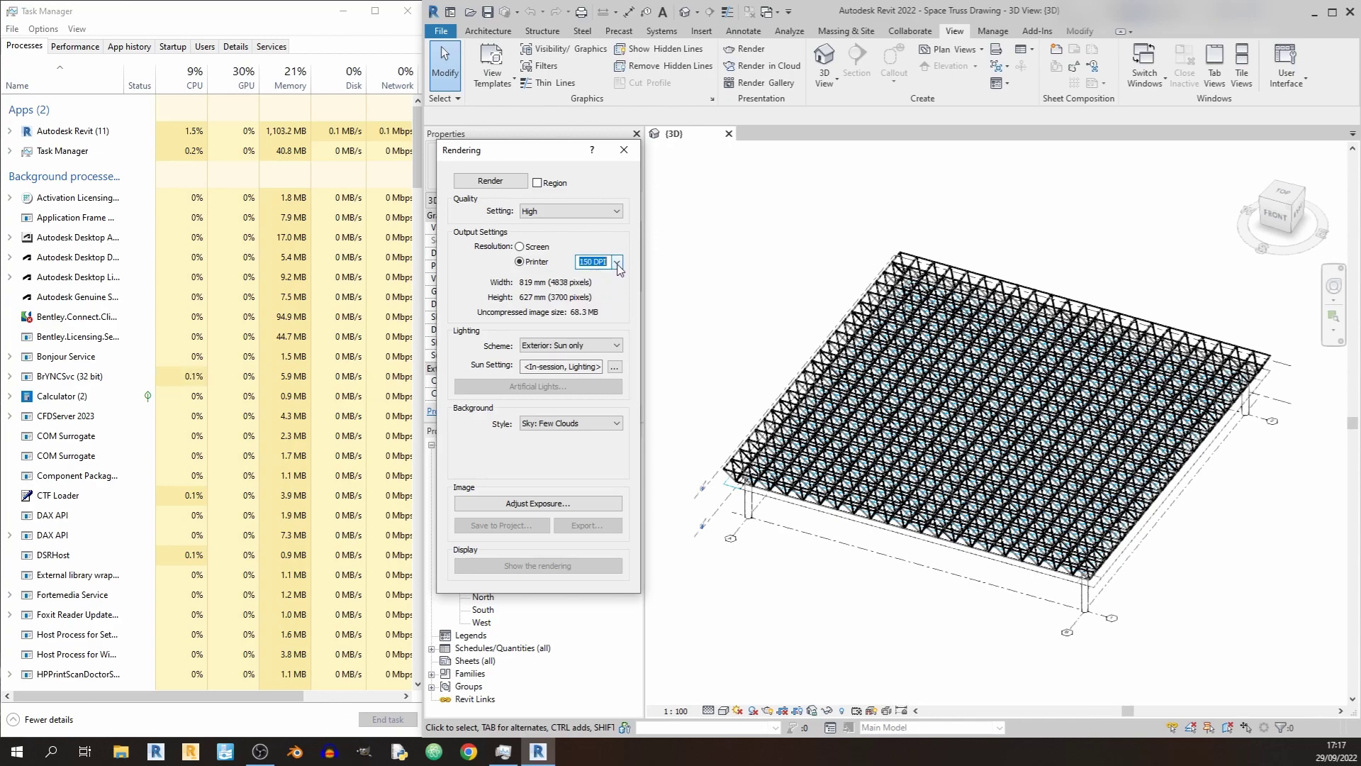
pyautogui.click(617, 261)
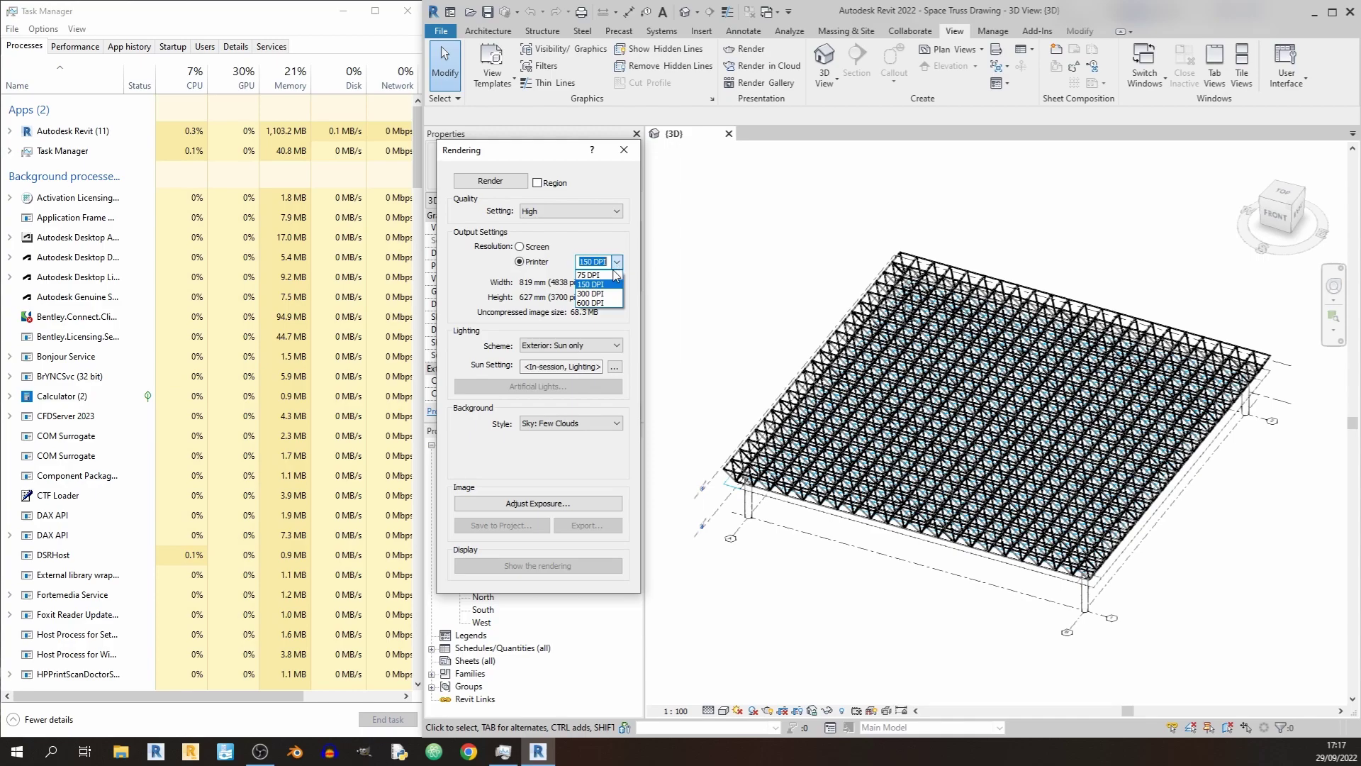
pyautogui.click(602, 275)
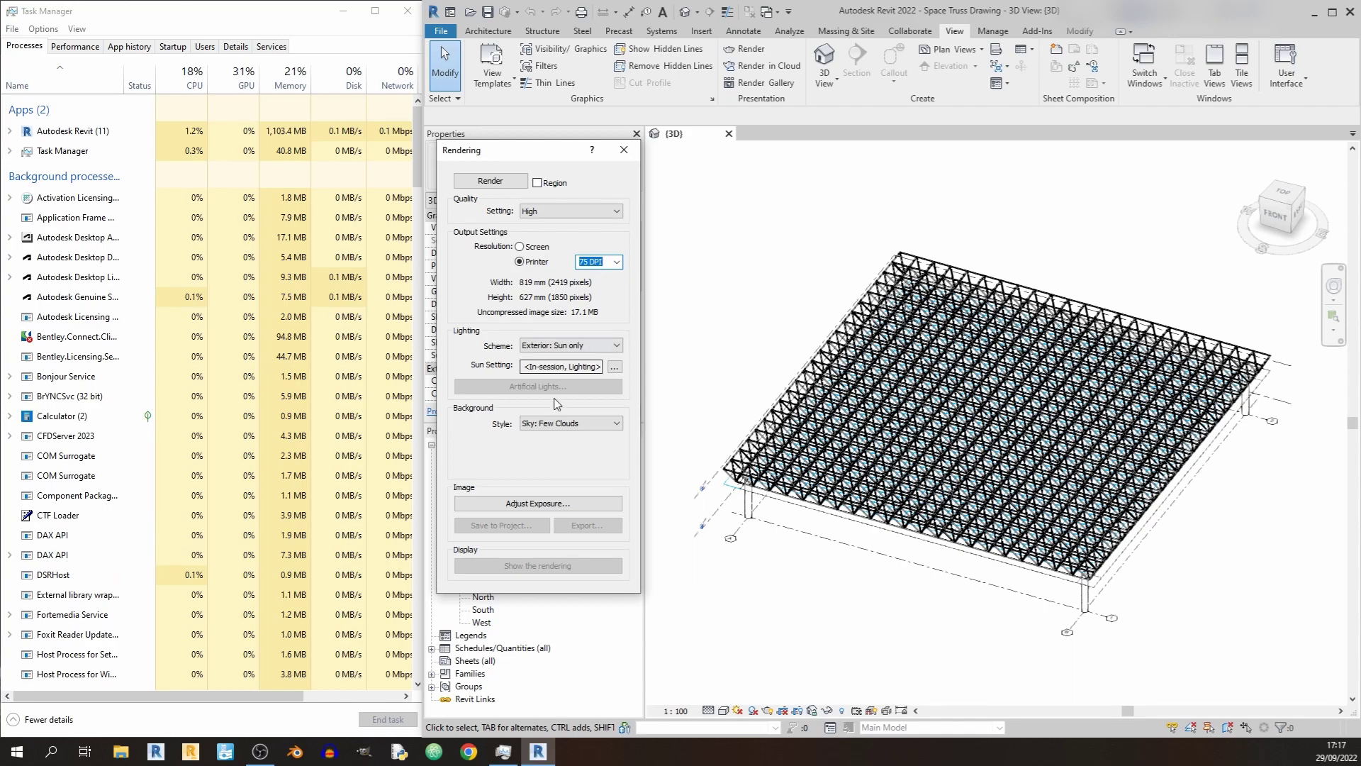
# Choose High as the rendering quality and Exterior: Sun only as the lighting scheme
pyautogui.click(561, 211)
pyautogui.click(566, 245)
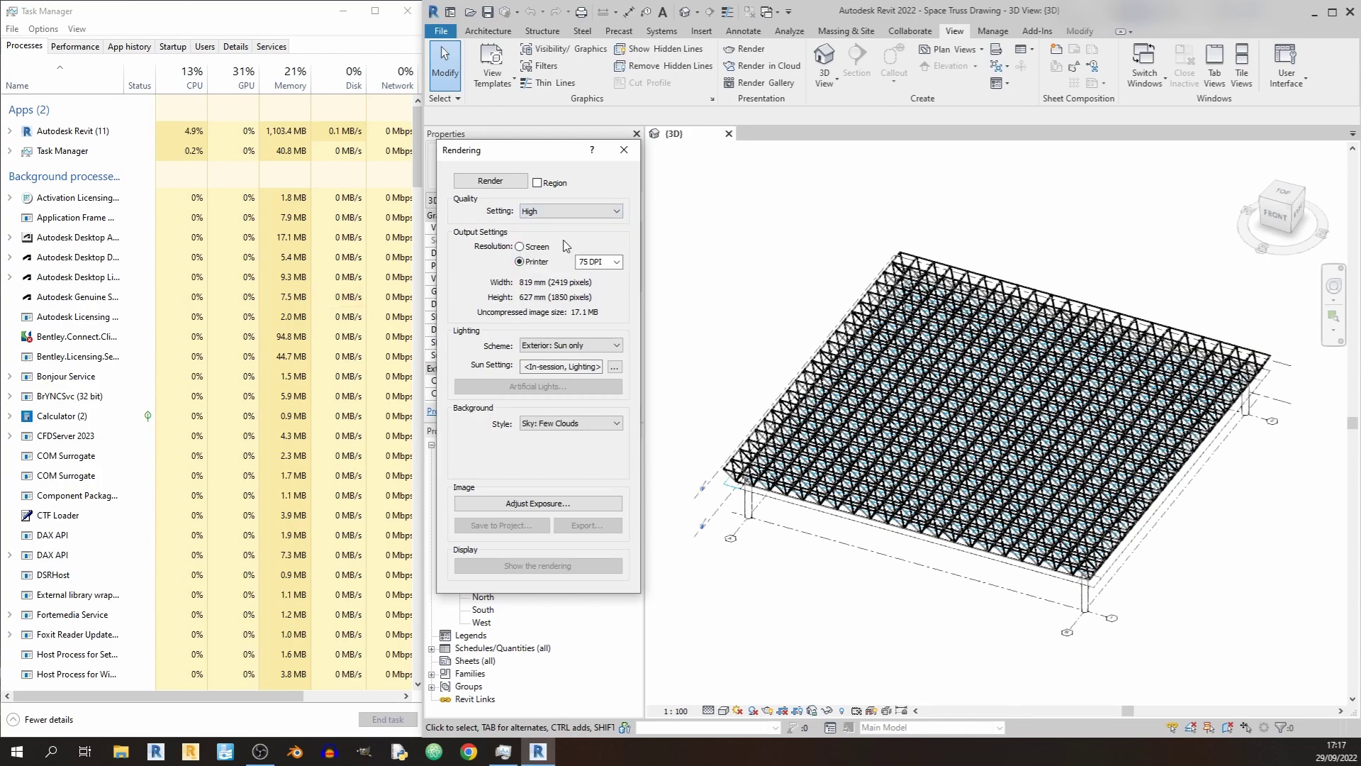
pyautogui.click(587, 348)
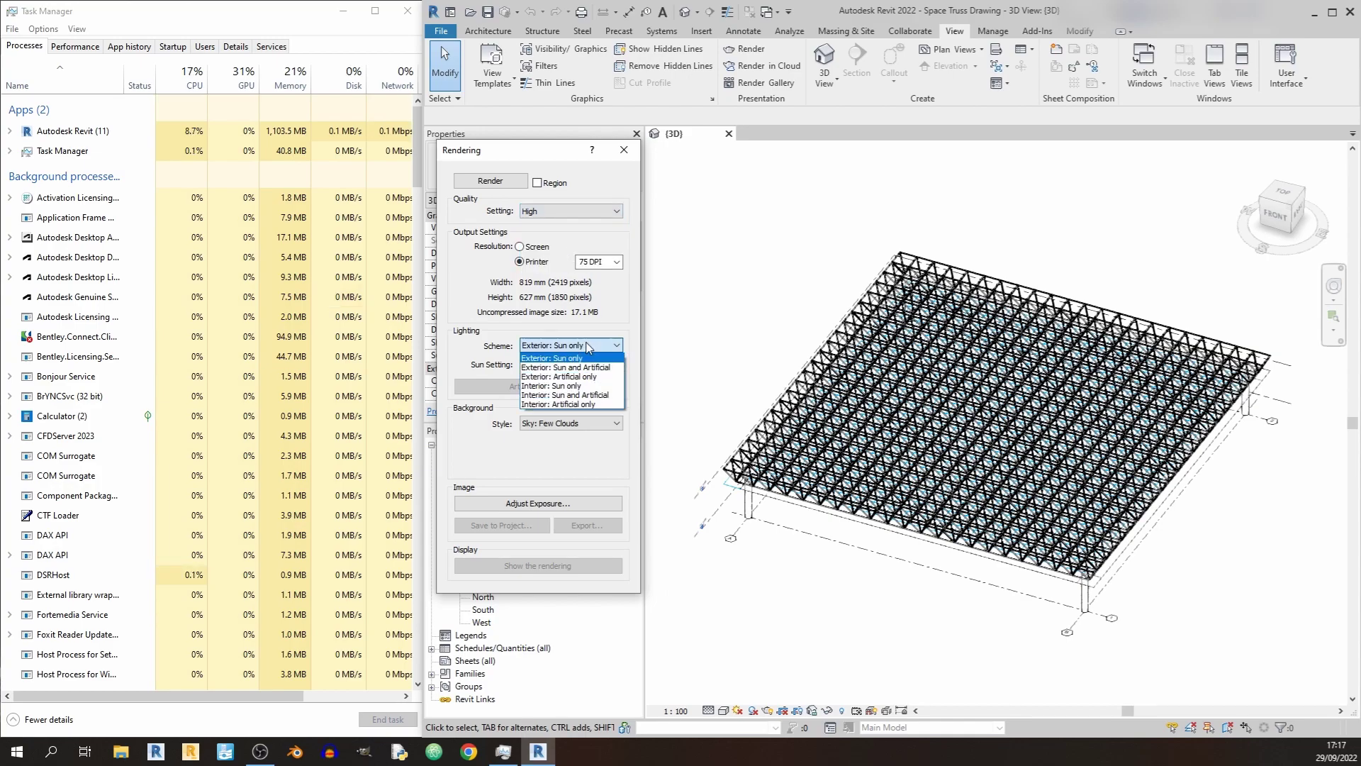
pyautogui.click(560, 356)
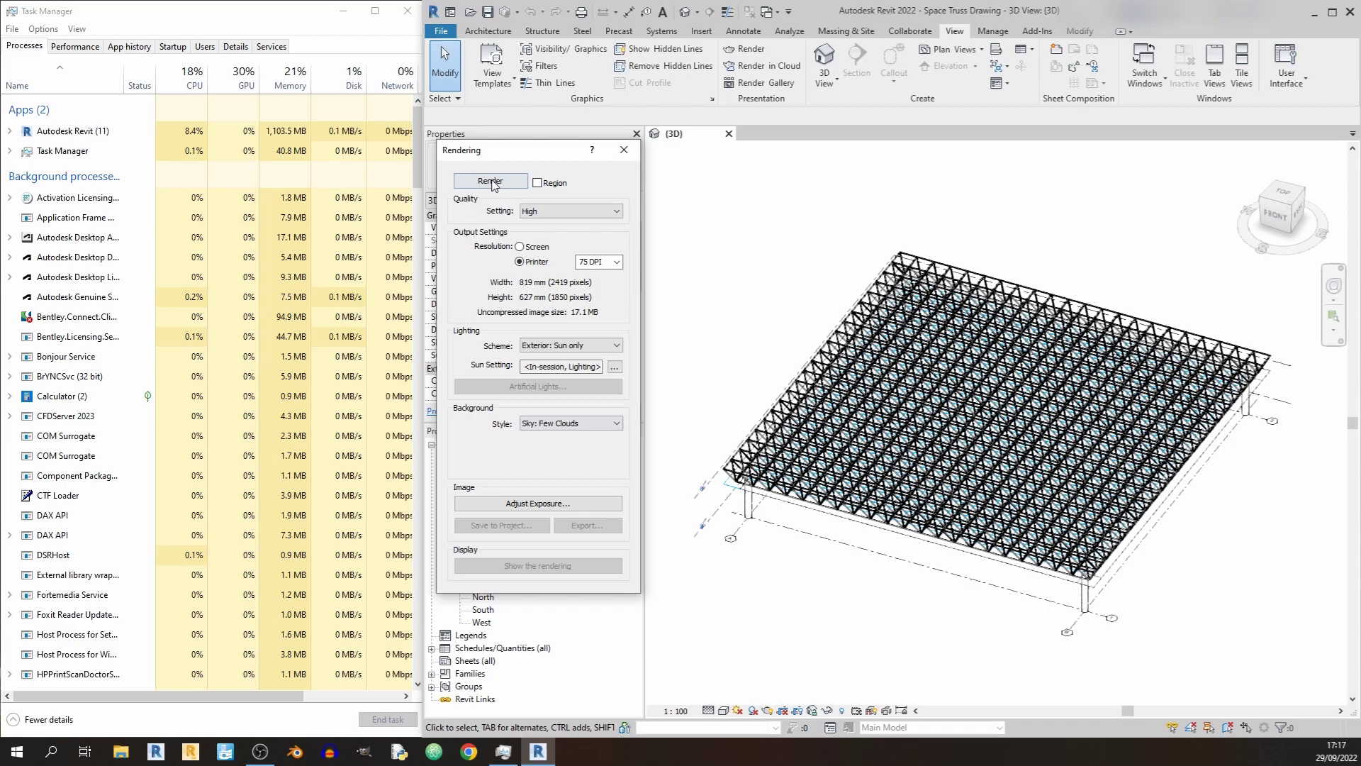
# Render the space truss view with automatic closing of the progress dialog turned off, and dismiss that dialog once rendering is complete
pyautogui.click(492, 182)
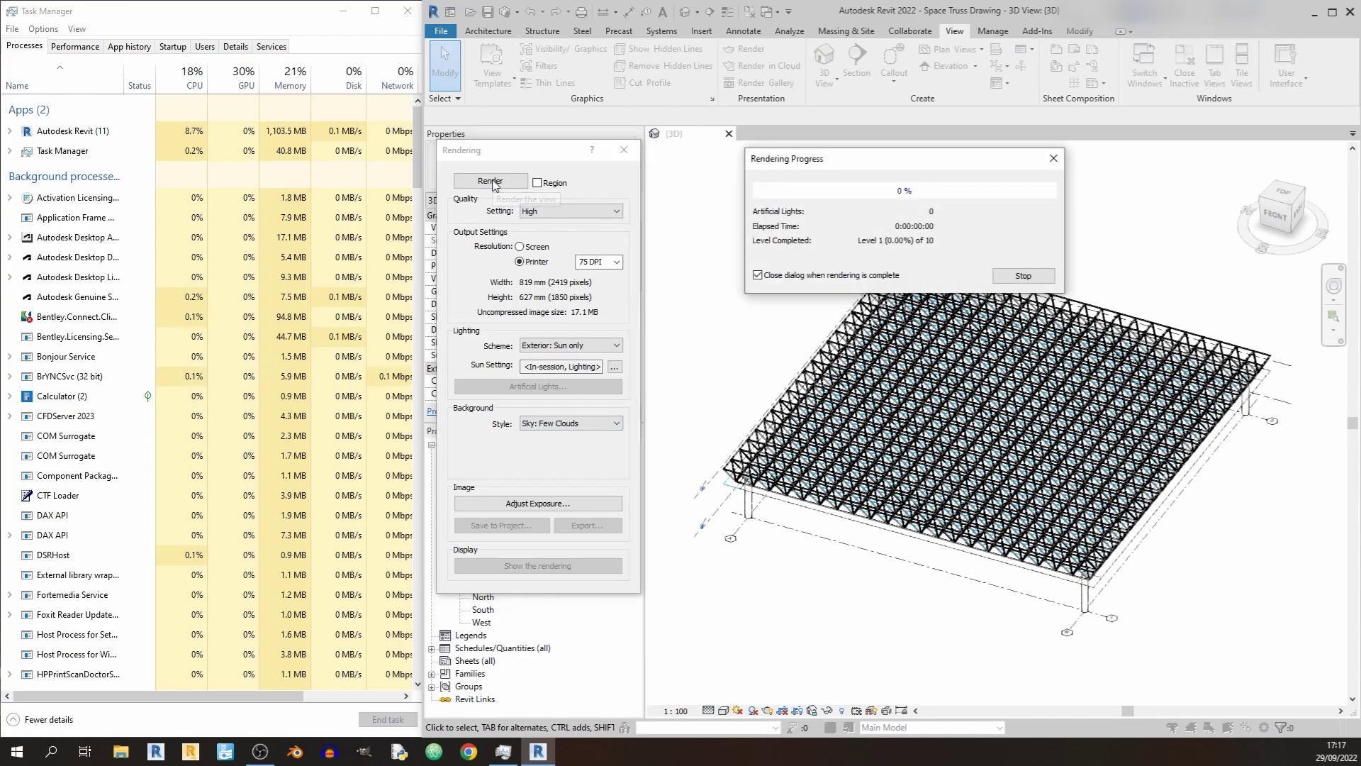
pyautogui.click(757, 275)
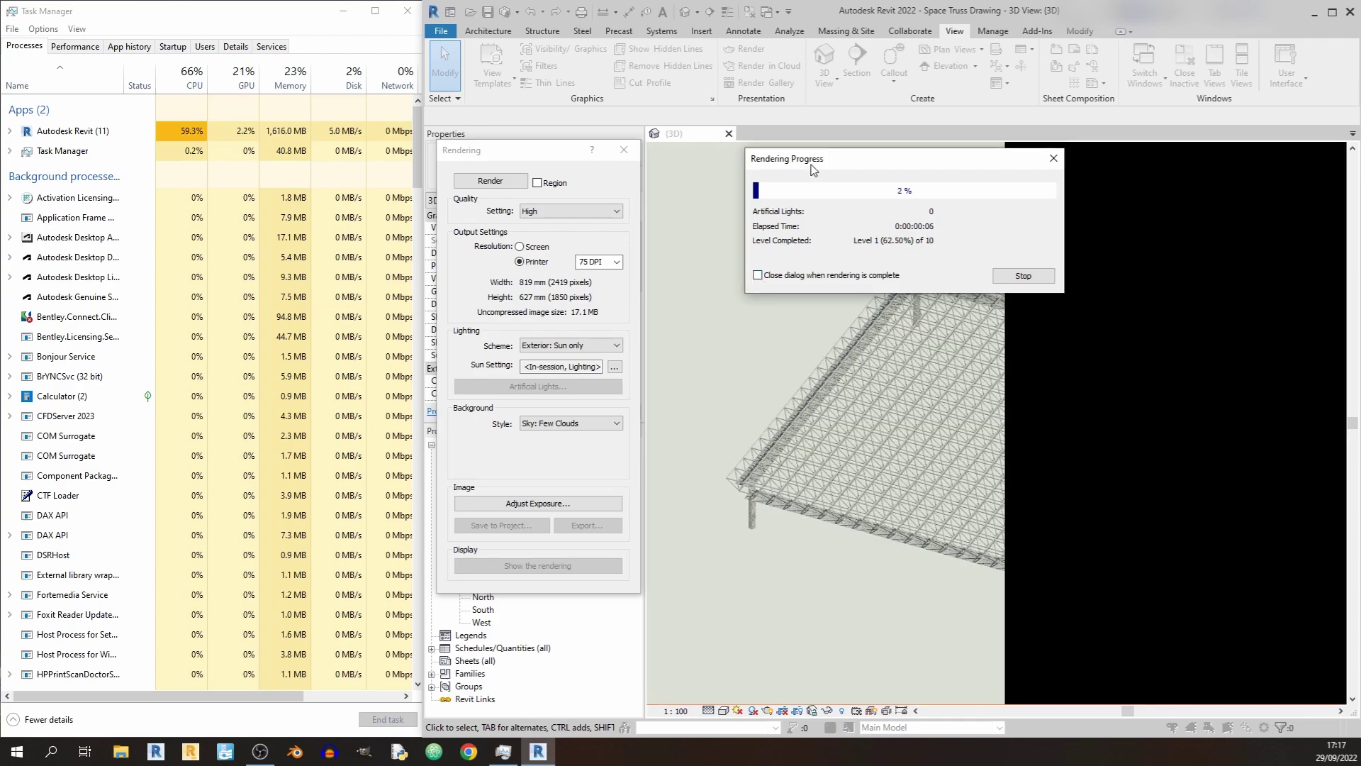
pyautogui.moveTo(814, 170); pyautogui.dragTo(762, 33)
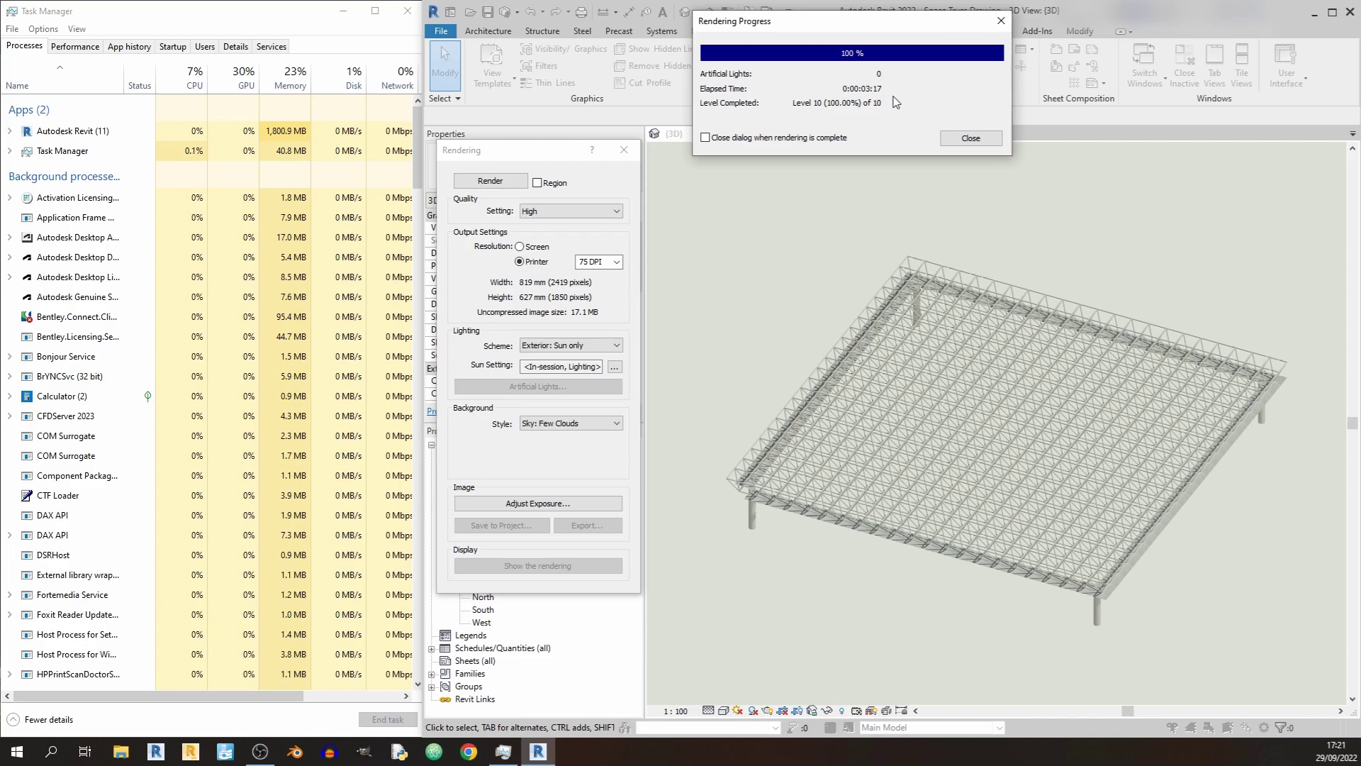
pyautogui.click(948, 138)
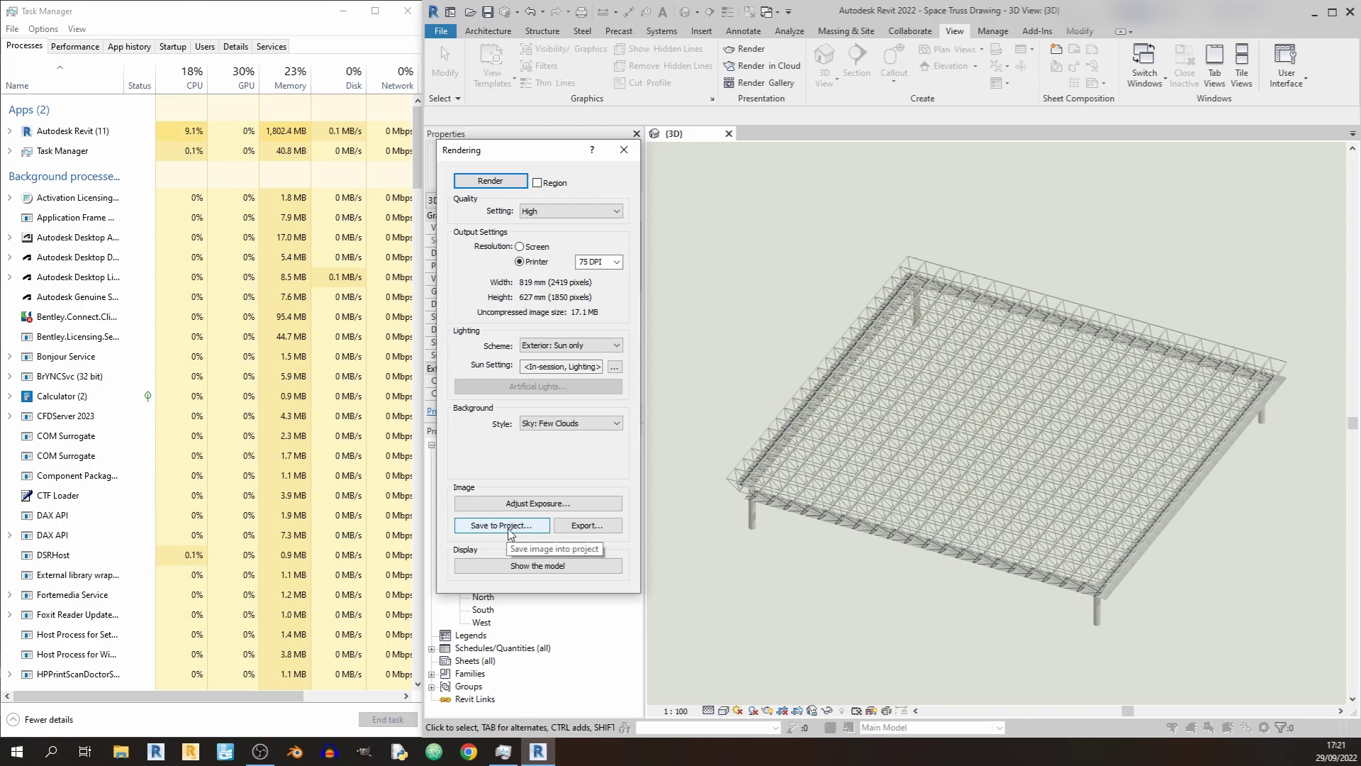
# Save the rendered image to the project as "Trial Render 1" and close the rendering settings
pyautogui.click(501, 525)
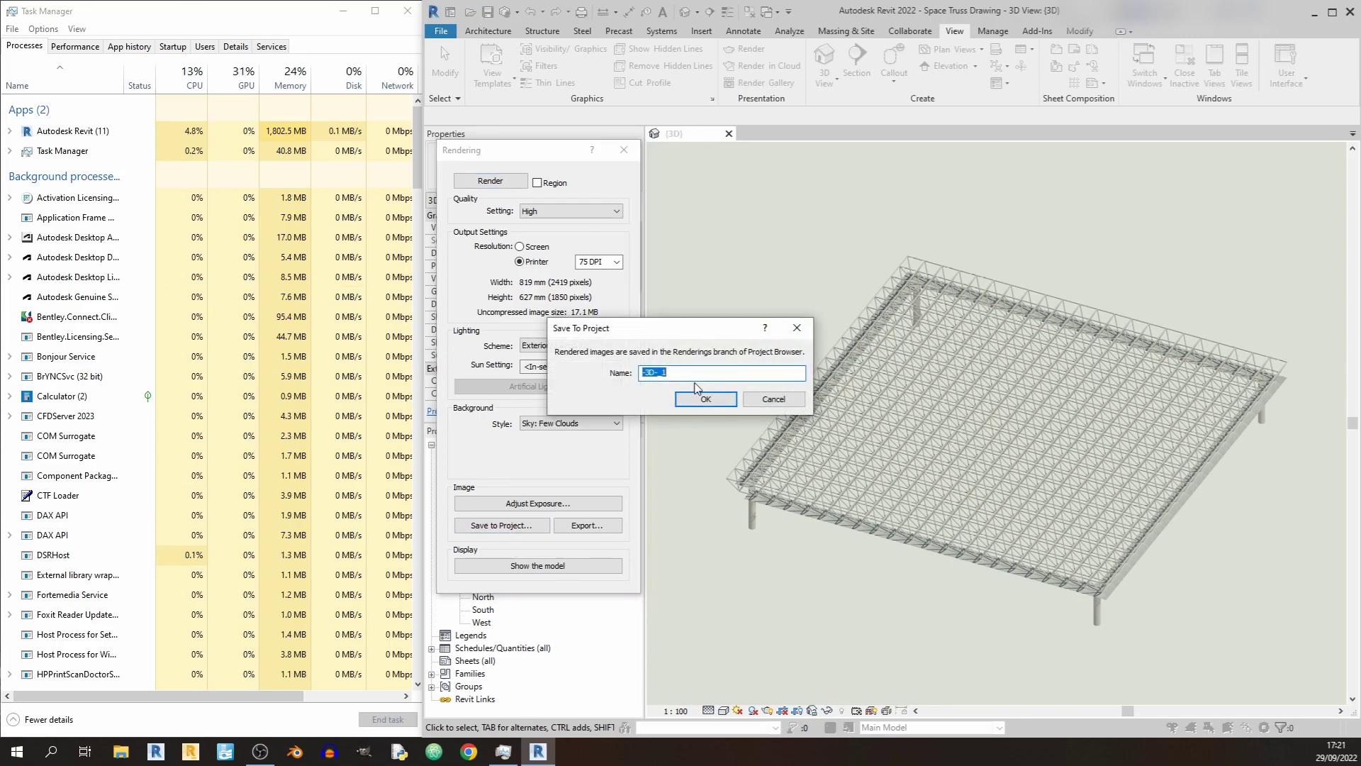
pyautogui.press('BackSpace')
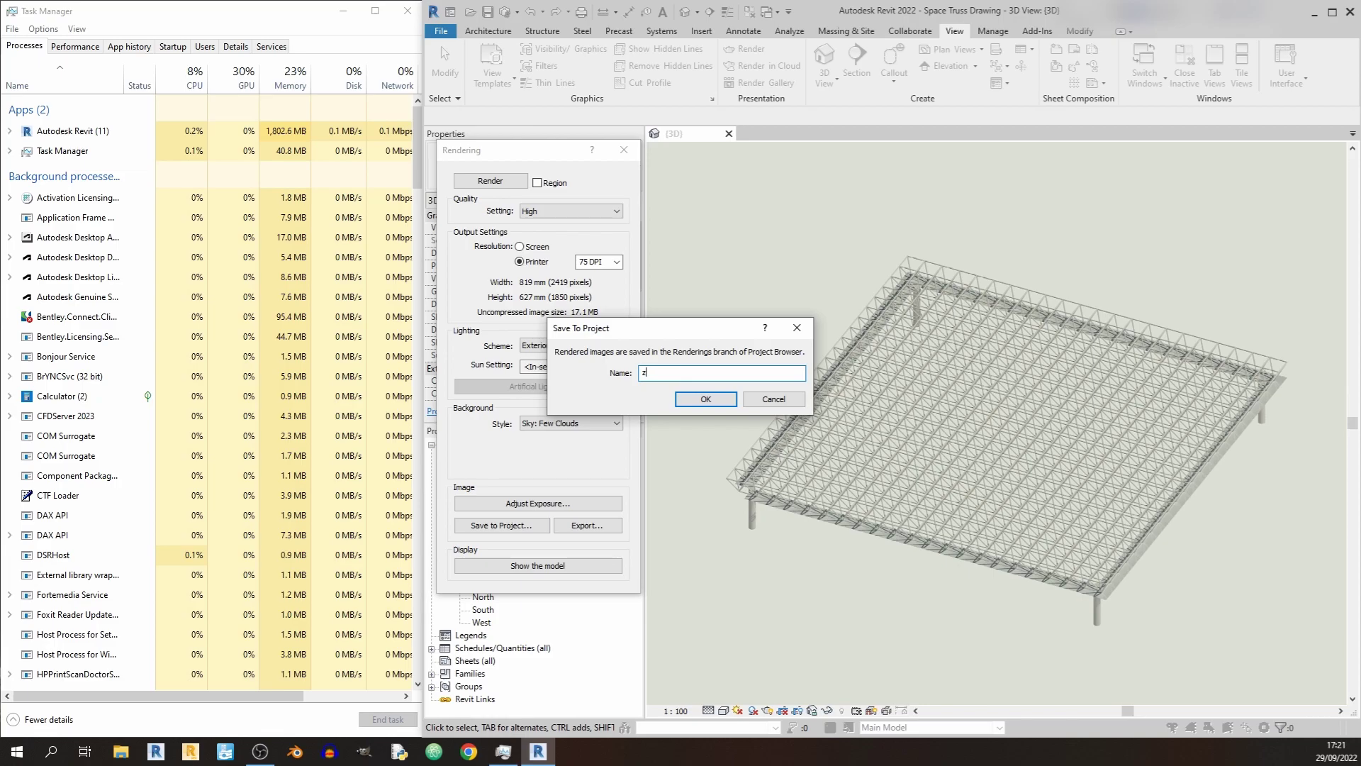
pyautogui.write('zyt')
pyautogui.press('BackSpace')
pyautogui.press('BackSpace')
pyautogui.press('BackSpace')
pyautogui.write('Trial')
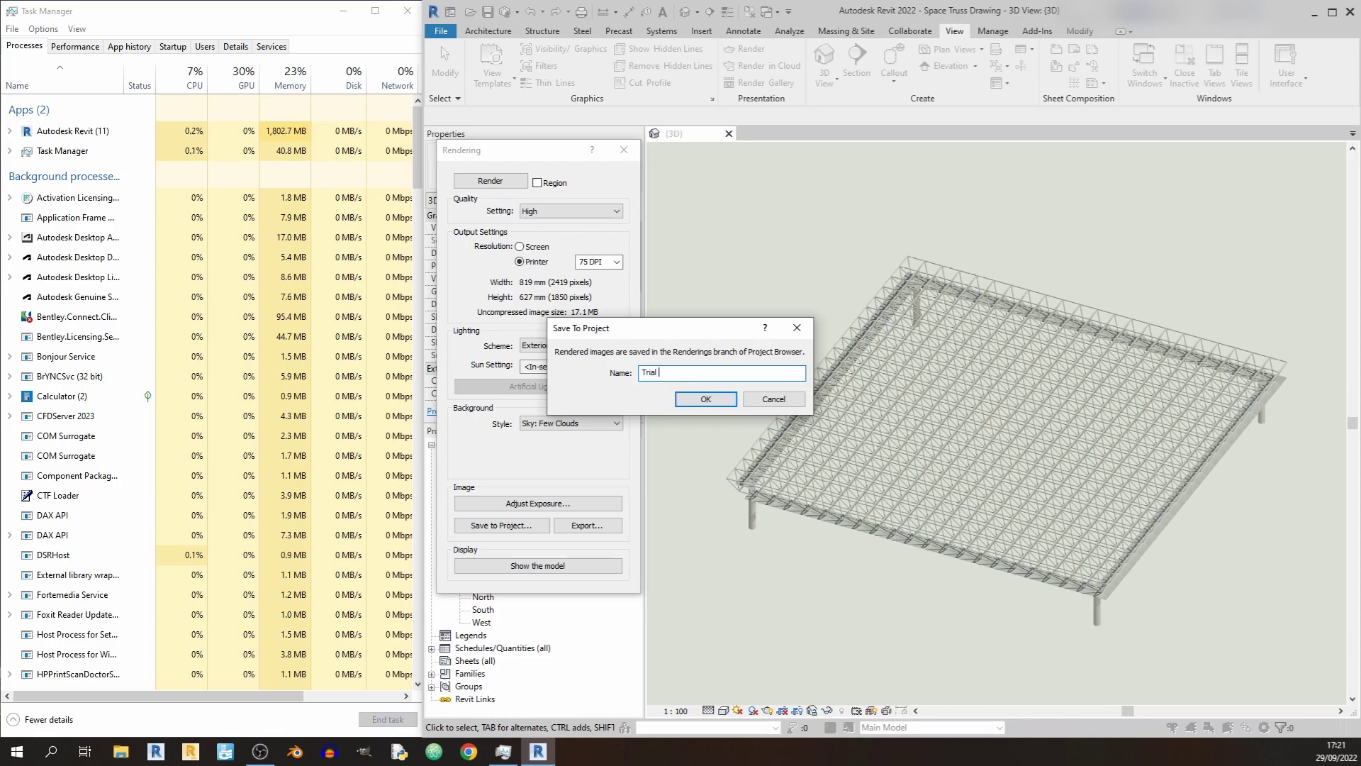
pyautogui.write(' Render 1')
pyautogui.press('Return')
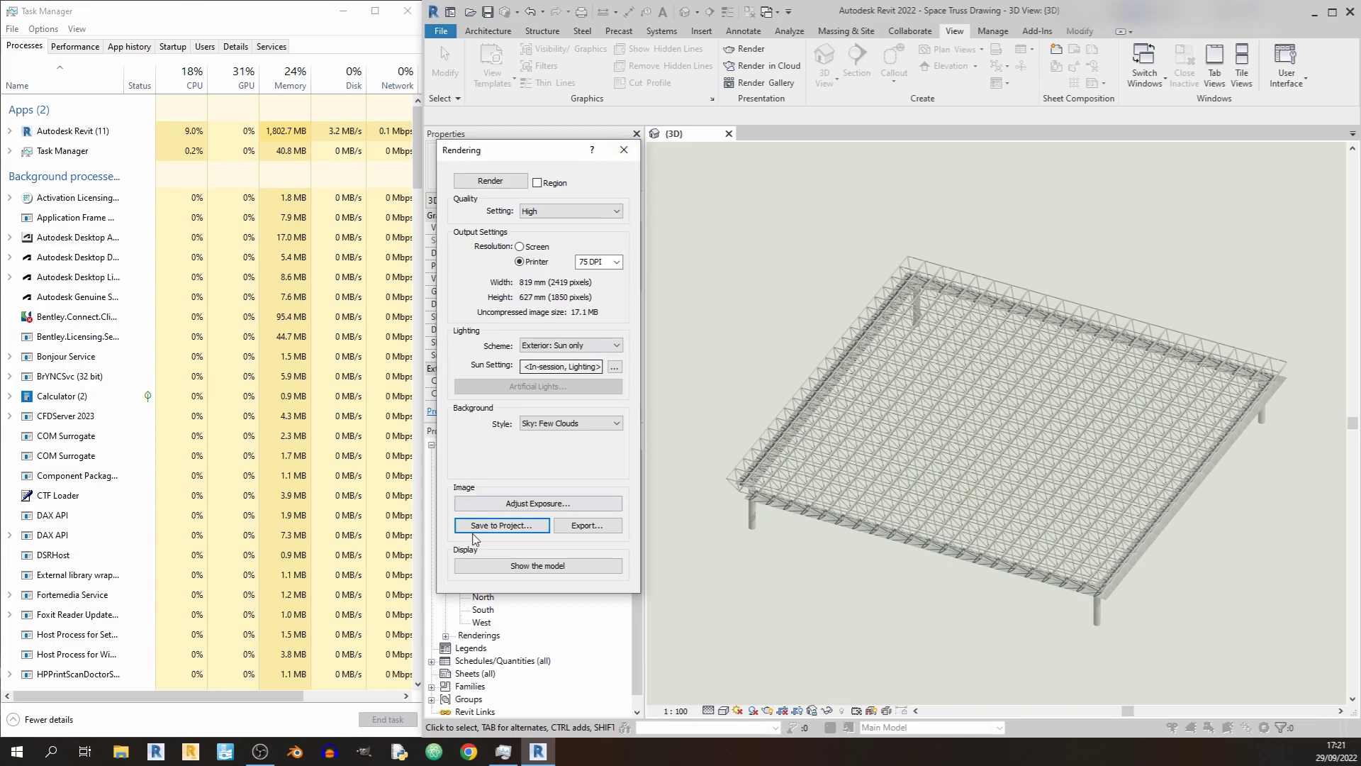
pyautogui.click(624, 150)
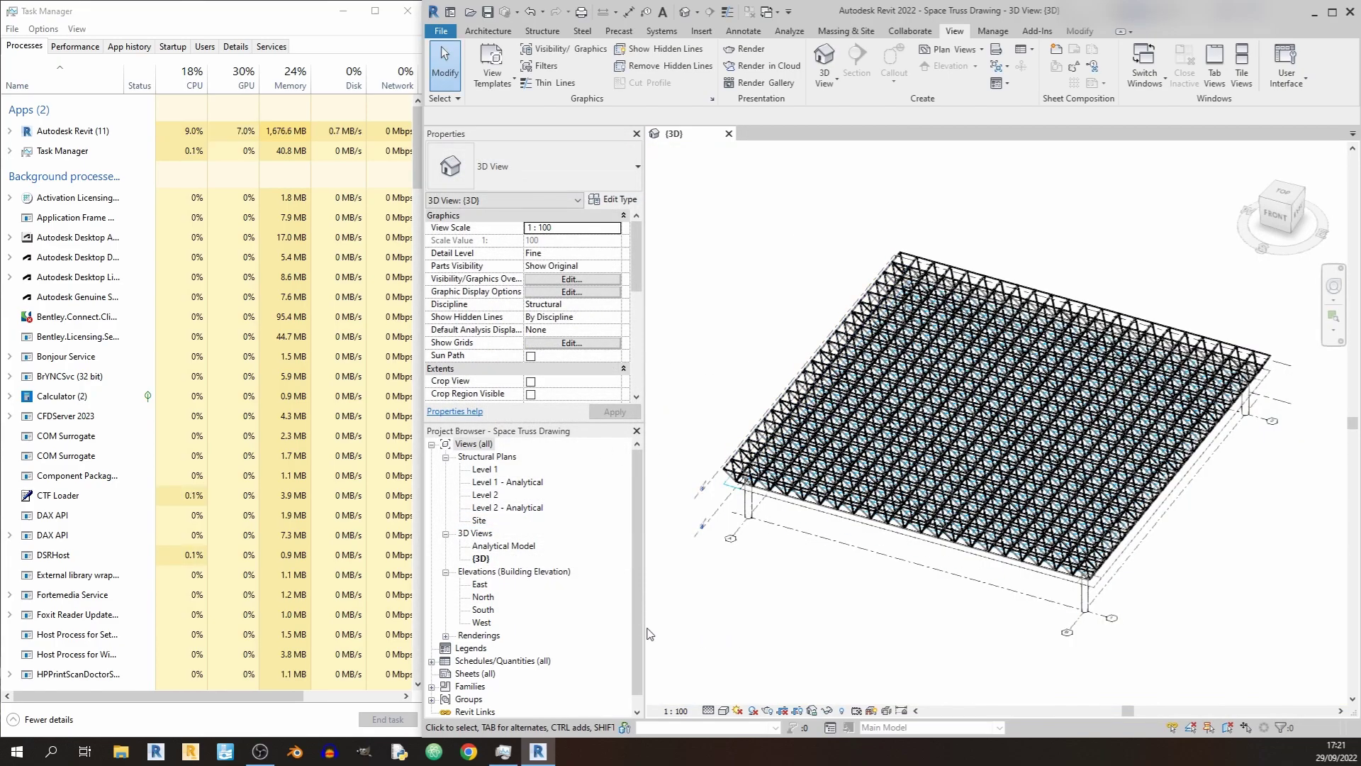
# Open the saved Trial Render 1 image from the project's renderings
pyautogui.scroll(-1, 565, 649)
pyautogui.click(446, 623)
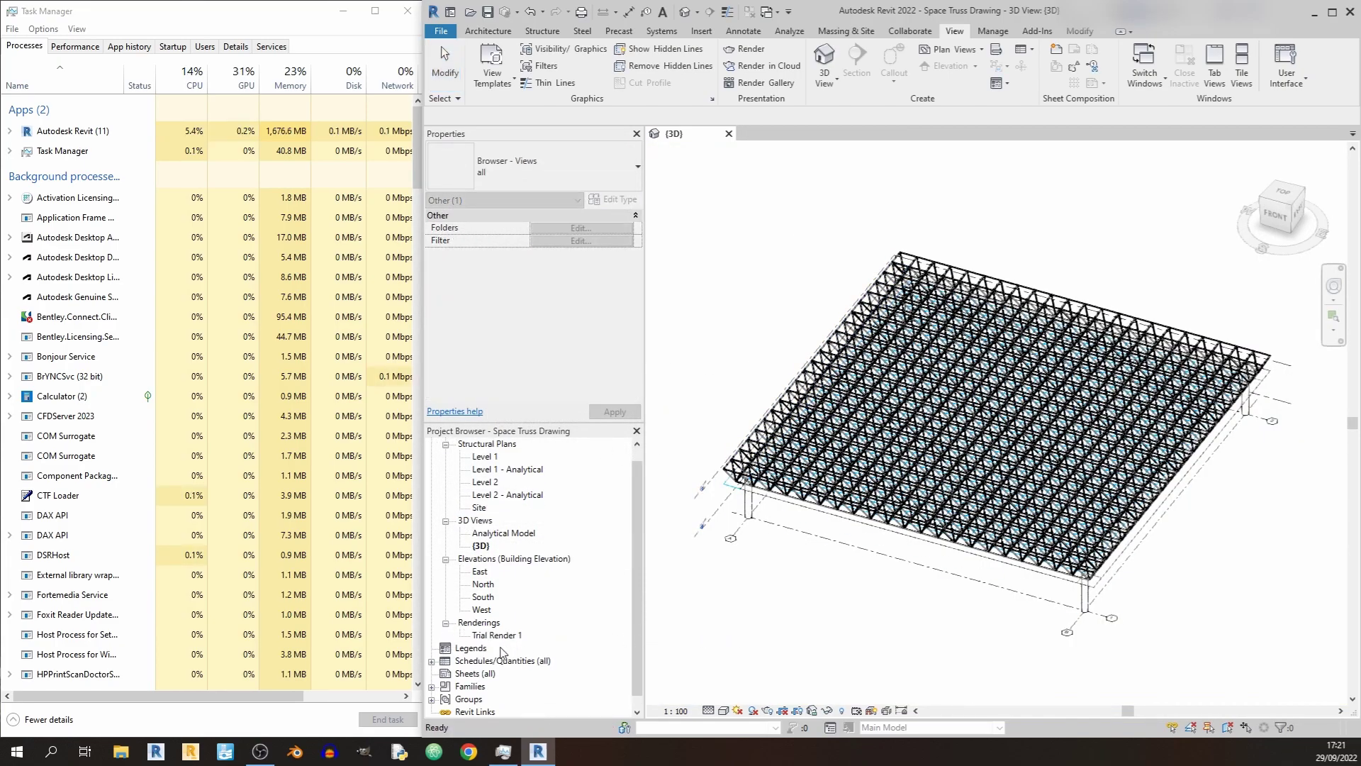
pyautogui.doubleClick(496, 635)
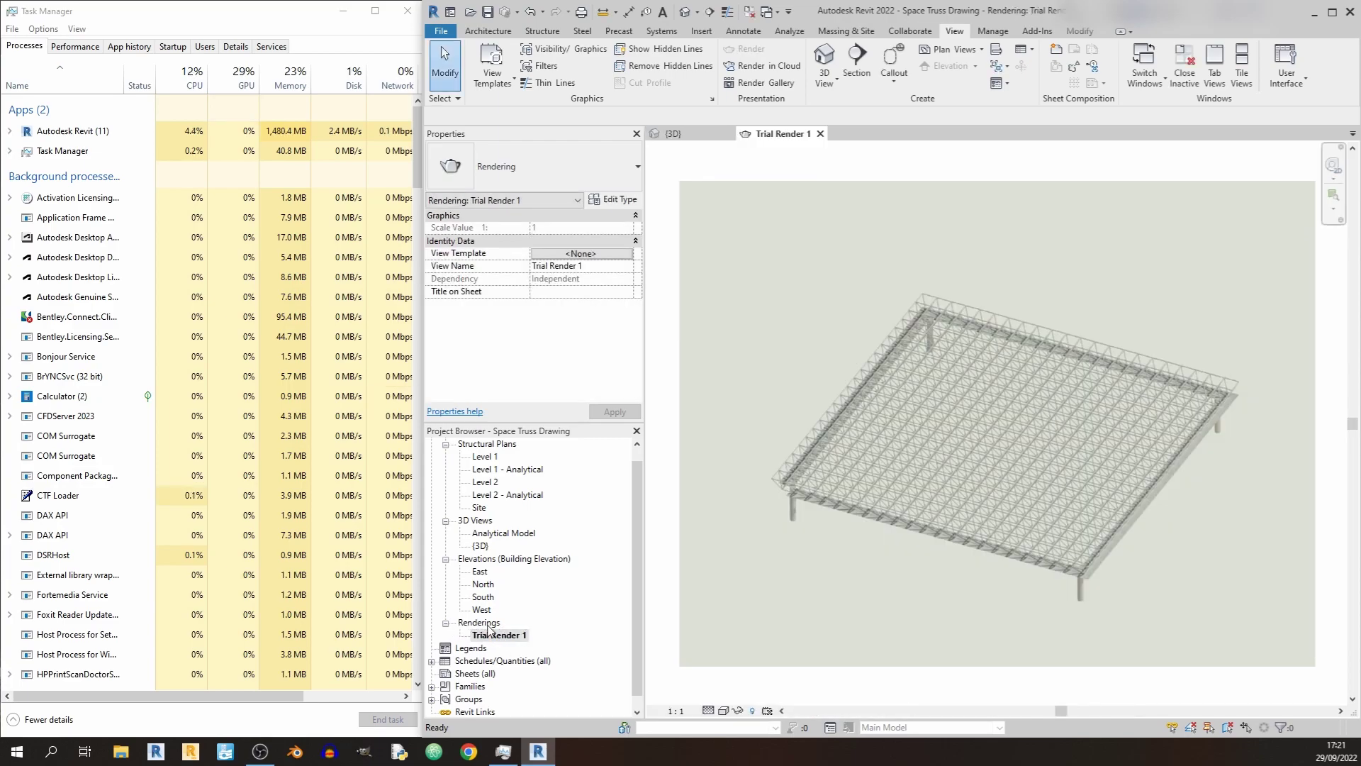
# Return to the 3D view of the space truss and set its visual style to Realistic
pyautogui.click(672, 134)
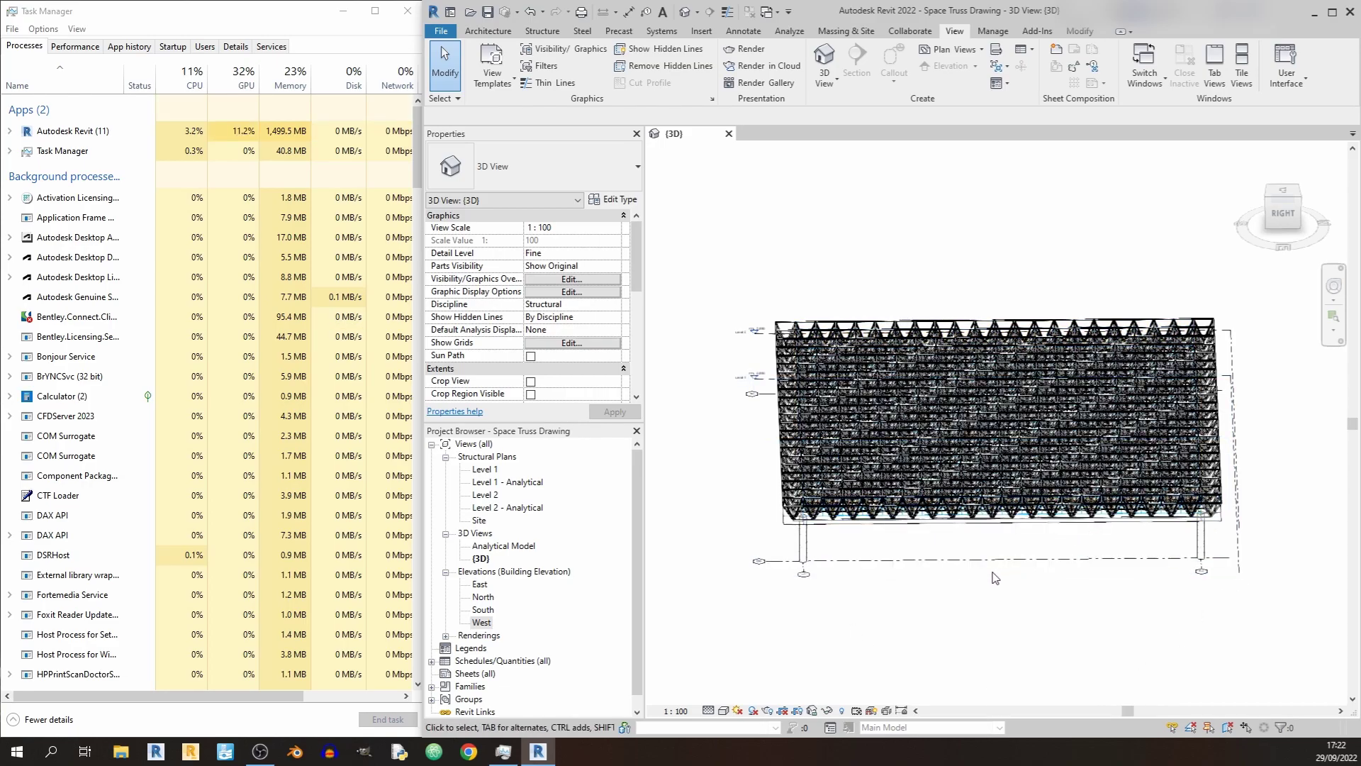
pyautogui.keyDown('shift'); pyautogui.moveTo(862, 565); pyautogui.dragTo(822, 651, button='middle'); pyautogui.keyUp('shift')
pyautogui.click(724, 710)
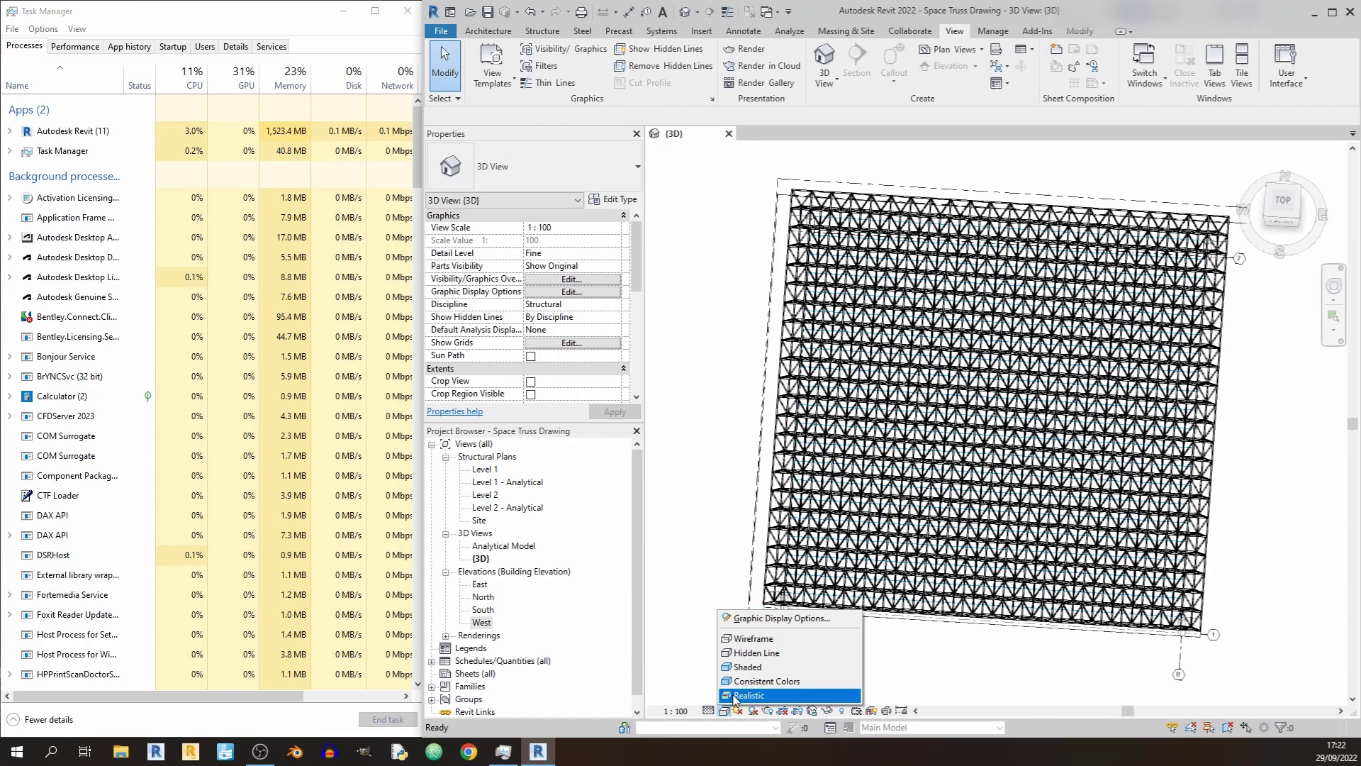
pyautogui.click(748, 695)
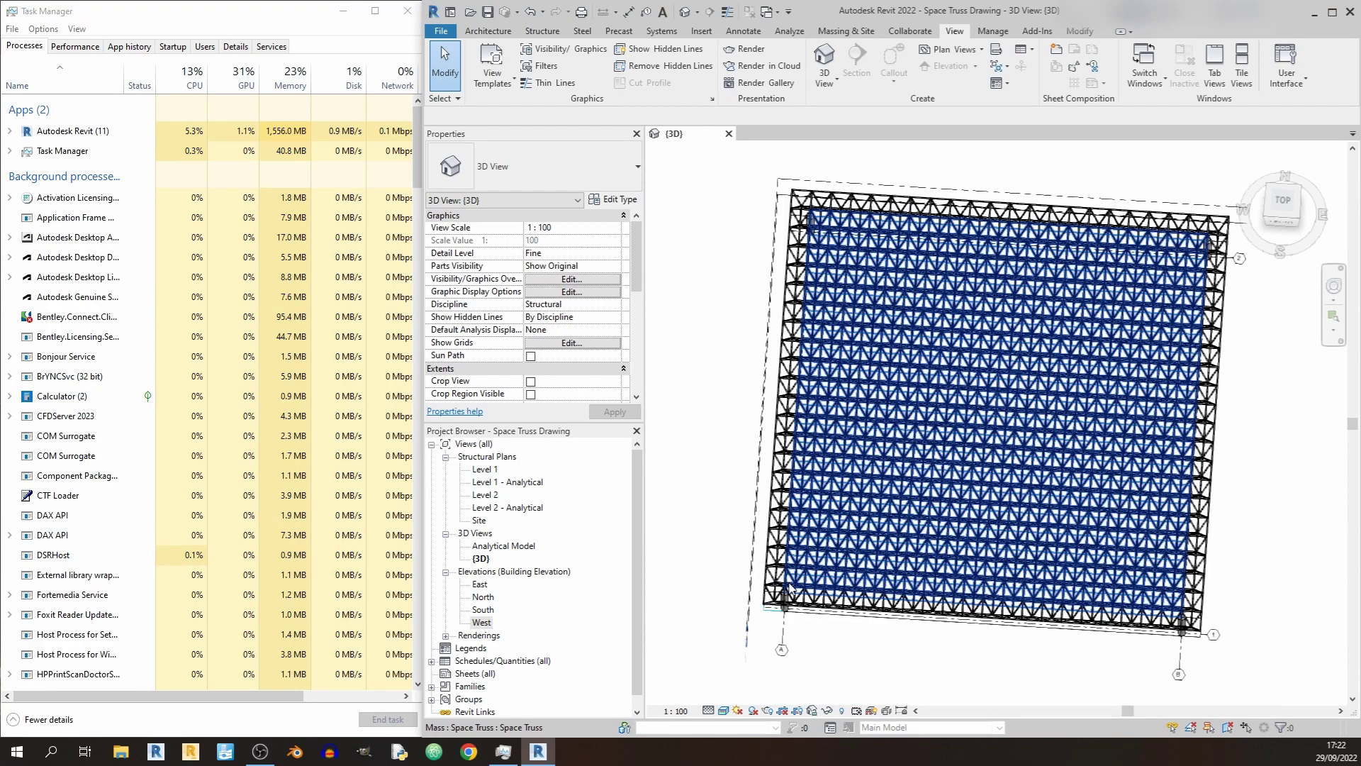
pyautogui.keyDown('shift'); pyautogui.moveTo(787, 581); pyautogui.dragTo(1011, 503, button='middle'); pyautogui.keyUp('shift')
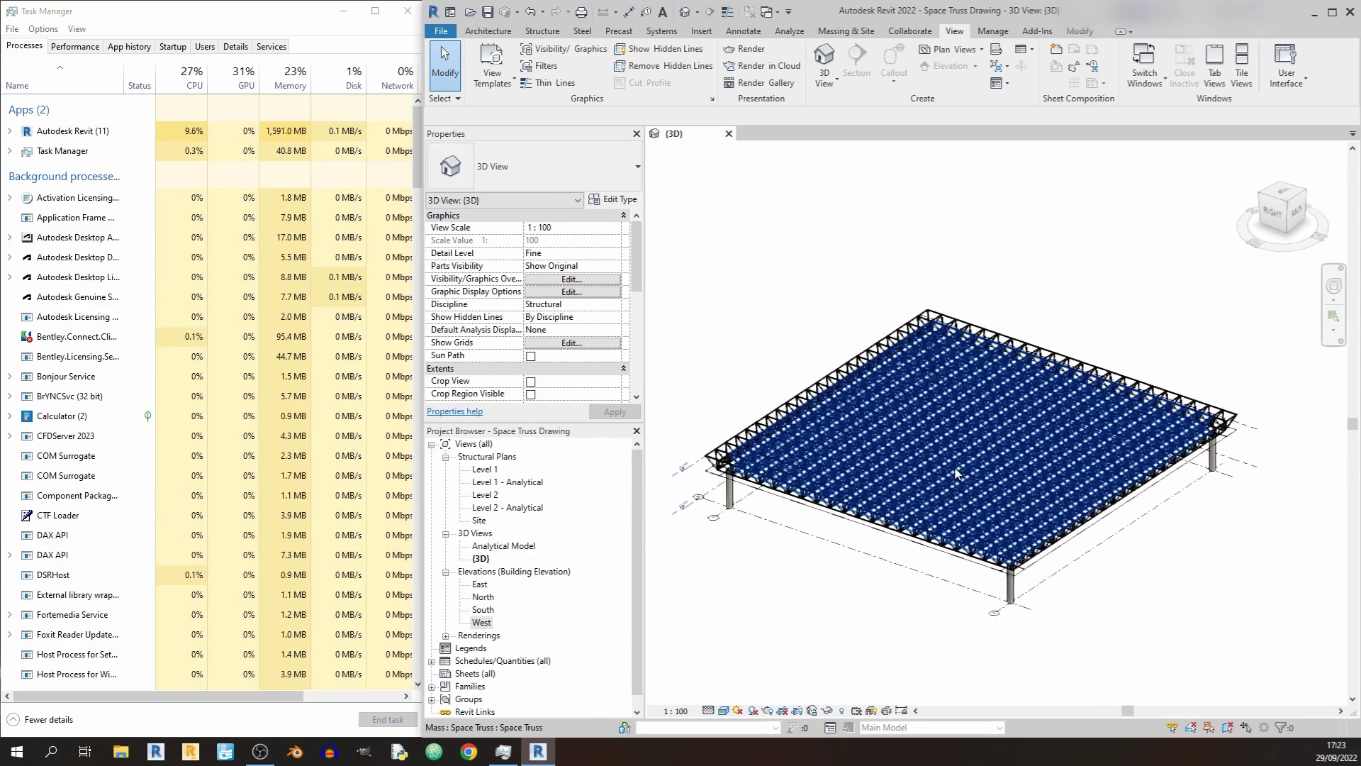
pyautogui.scroll(10, 956, 474)
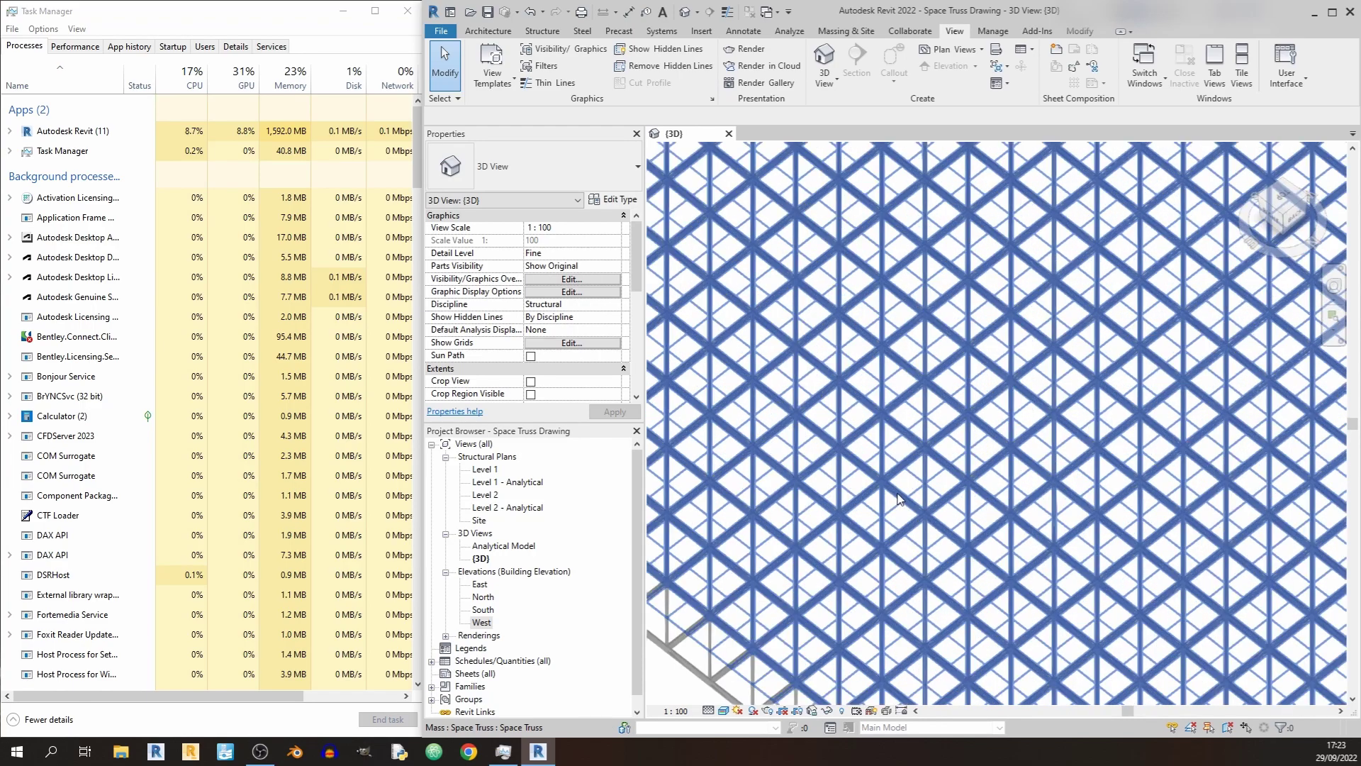
pyautogui.press('z')
pyautogui.press('f')
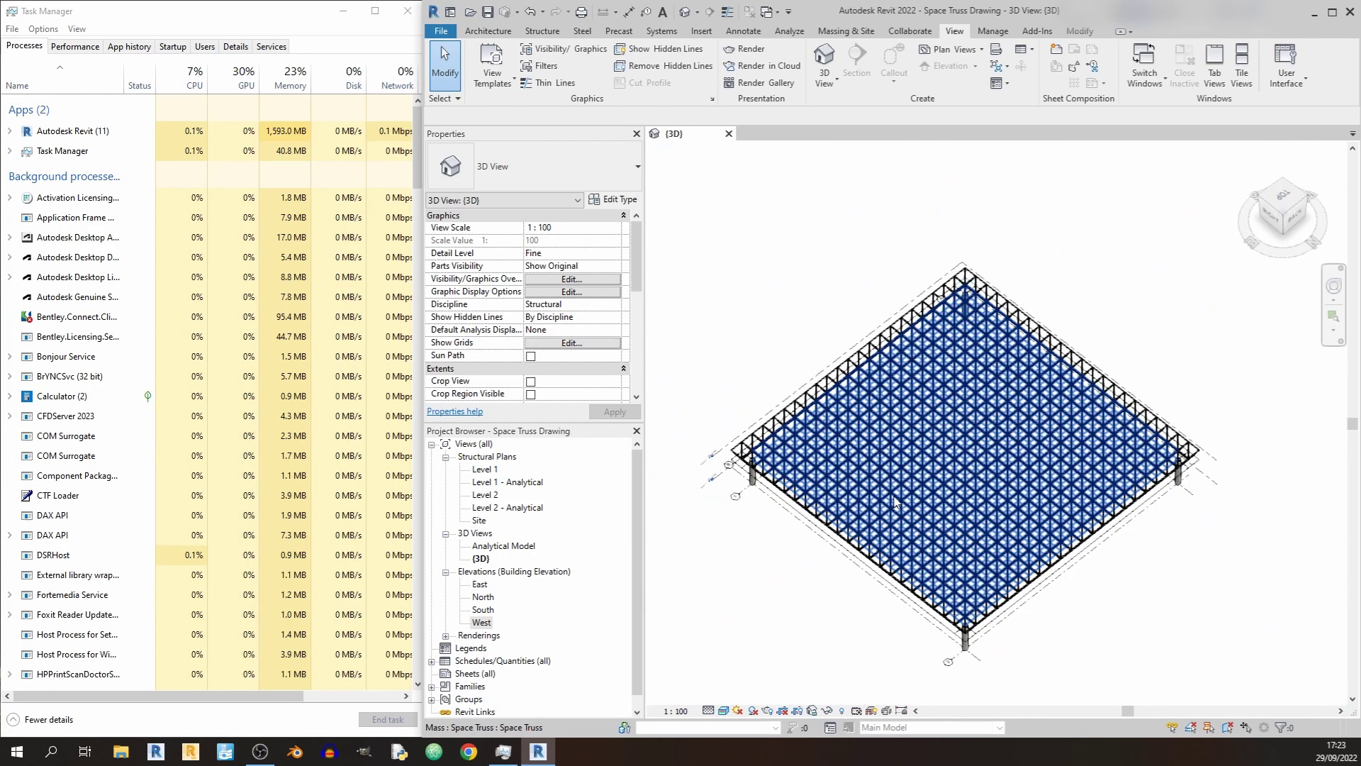